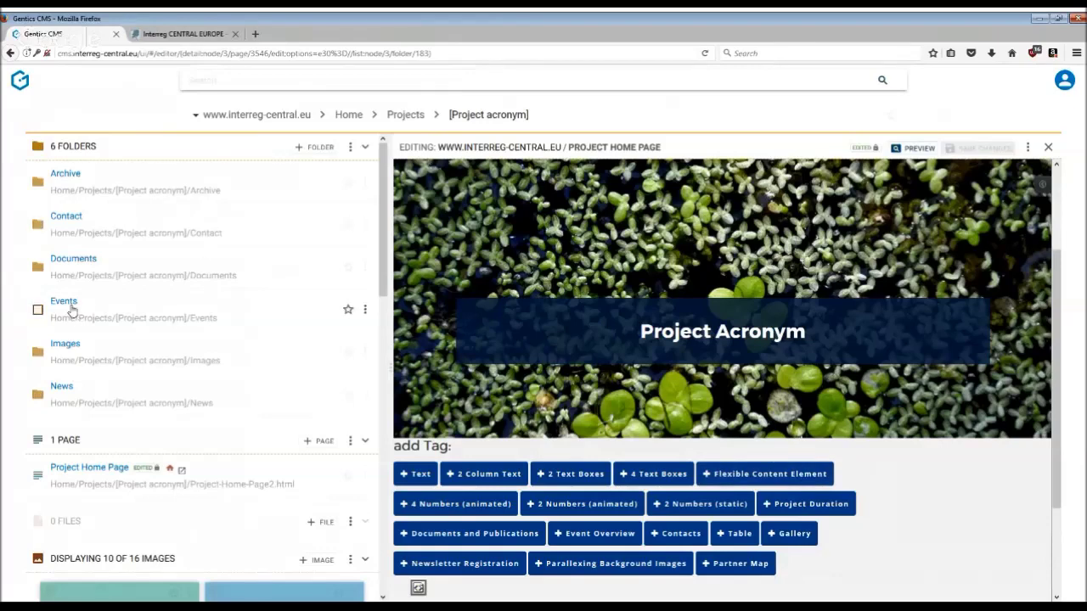
Open the empty Events folder inside the [Project acronym] folder.
{"action": "left_click", "coordinate": [71, 307]}
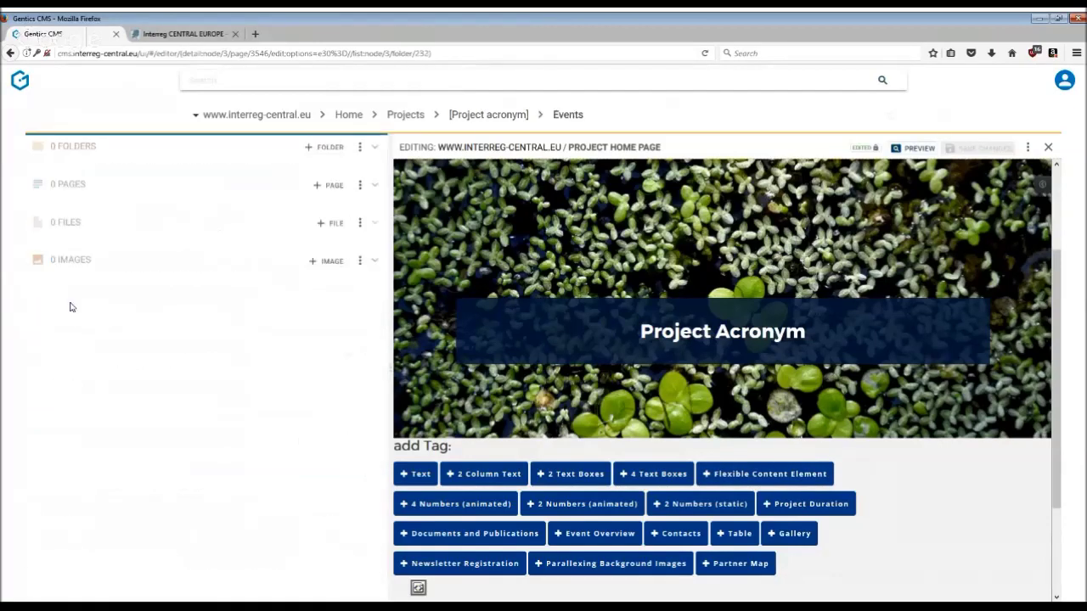
Start a new page in Events named 'Project acronym: Conference'.
{"action": "left_click", "coordinate": [333, 186]}
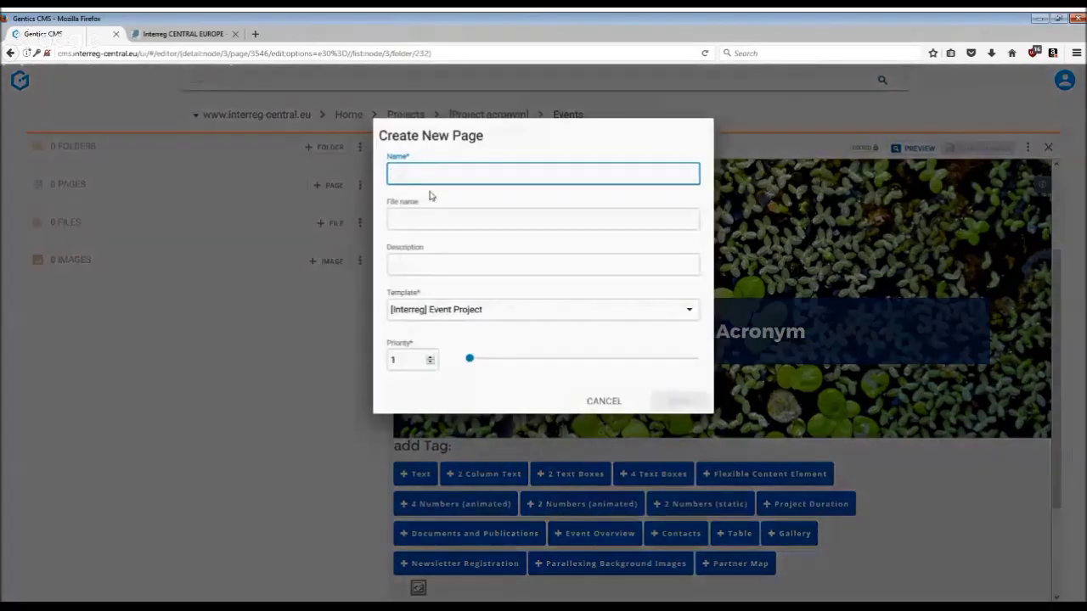
{"action": "type", "text": "Project a"}
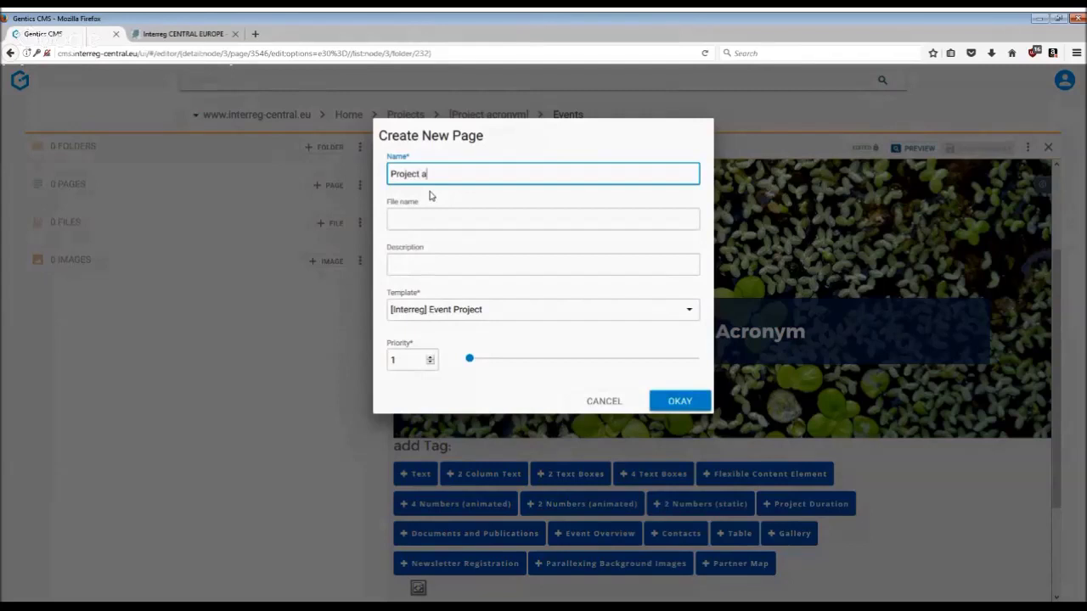
{"action": "type", "text": "cronym"}
{"action": "type", "text": "  Conference"}
Create the page and fill its empty blocks with 'Headline', 'Dates' and 'more information'.
{"action": "left_click", "coordinate": [684, 403]}
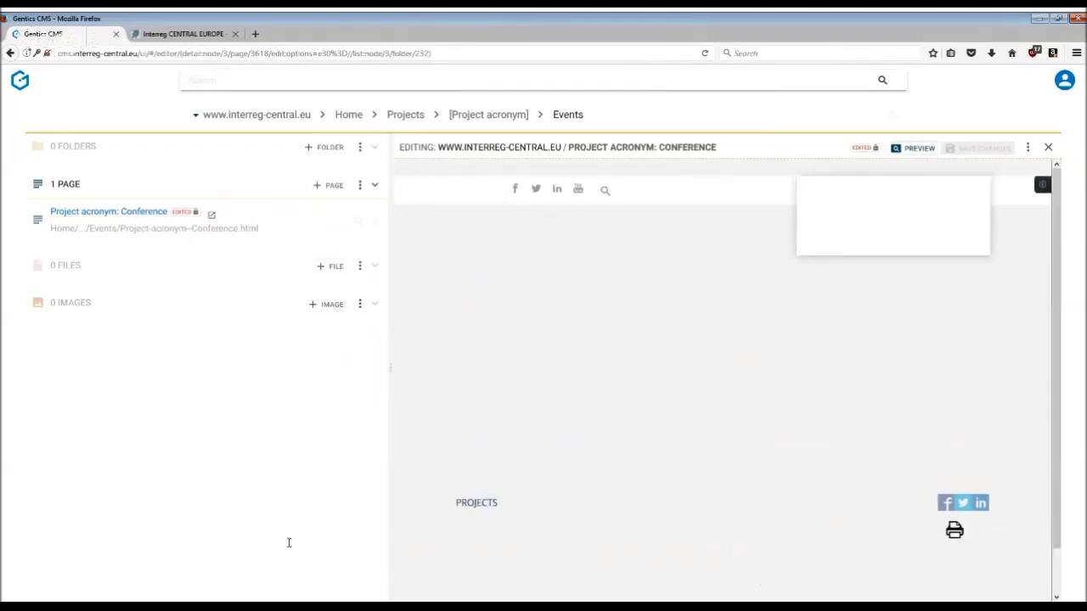
{"action": "left_click", "coordinate": [487, 532]}
{"action": "type", "text": "Headline"}
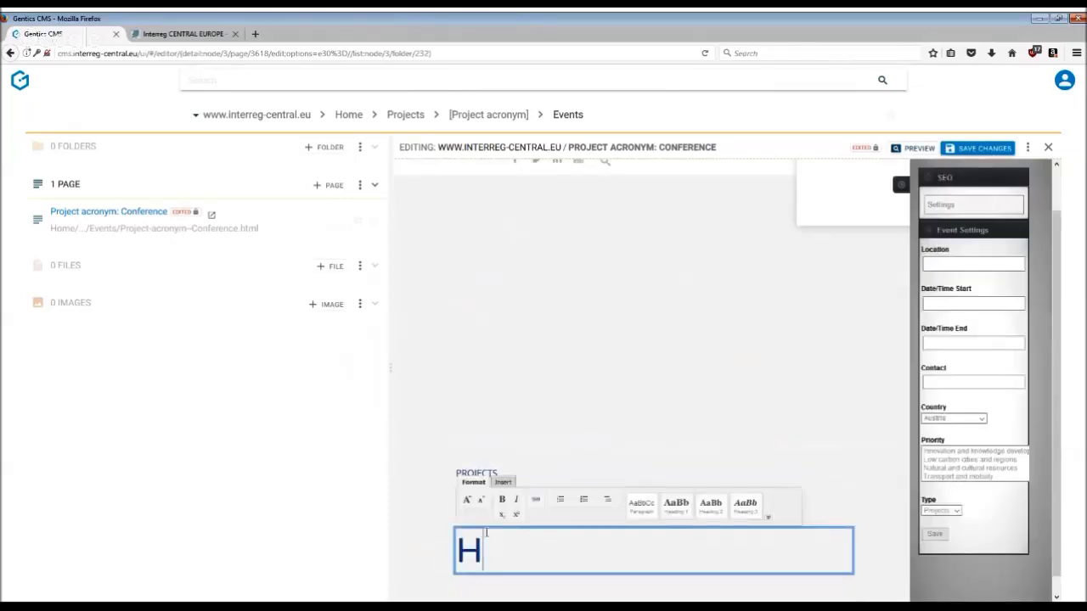
{"action": "left_click", "coordinate": [478, 579]}
{"action": "left_click", "coordinate": [478, 581]}
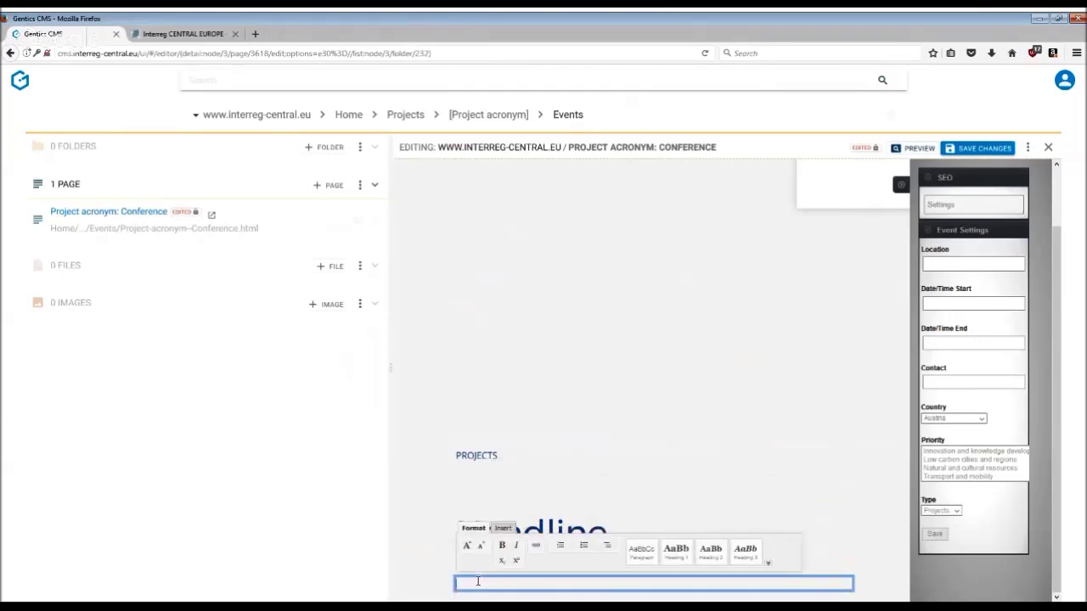
{"action": "type", "text": "Dates"}
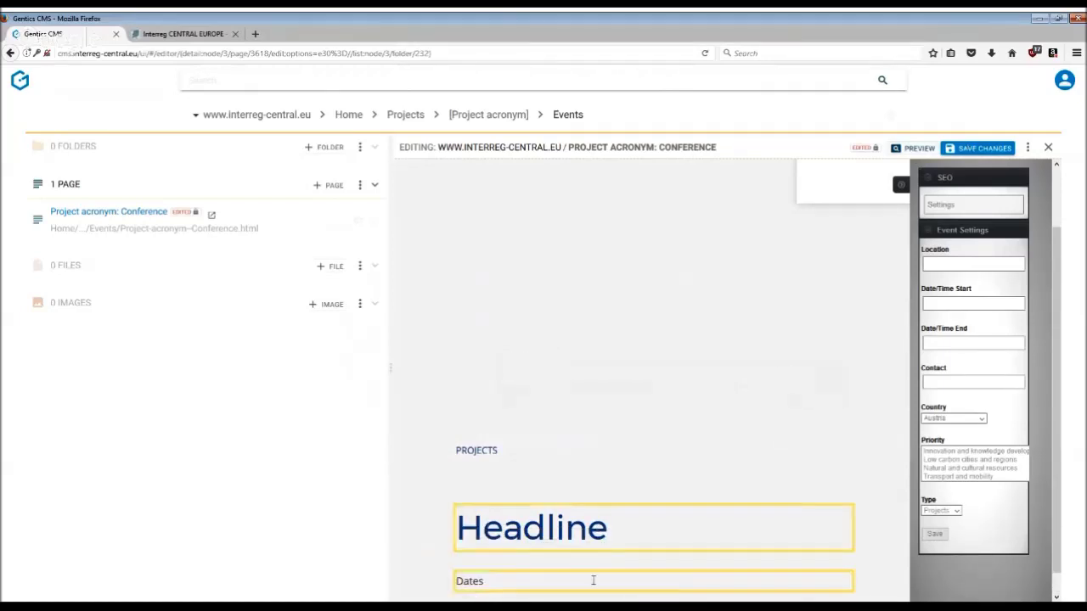
{"action": "left_click", "coordinate": [480, 598]}
{"action": "type", "text": "more information"}
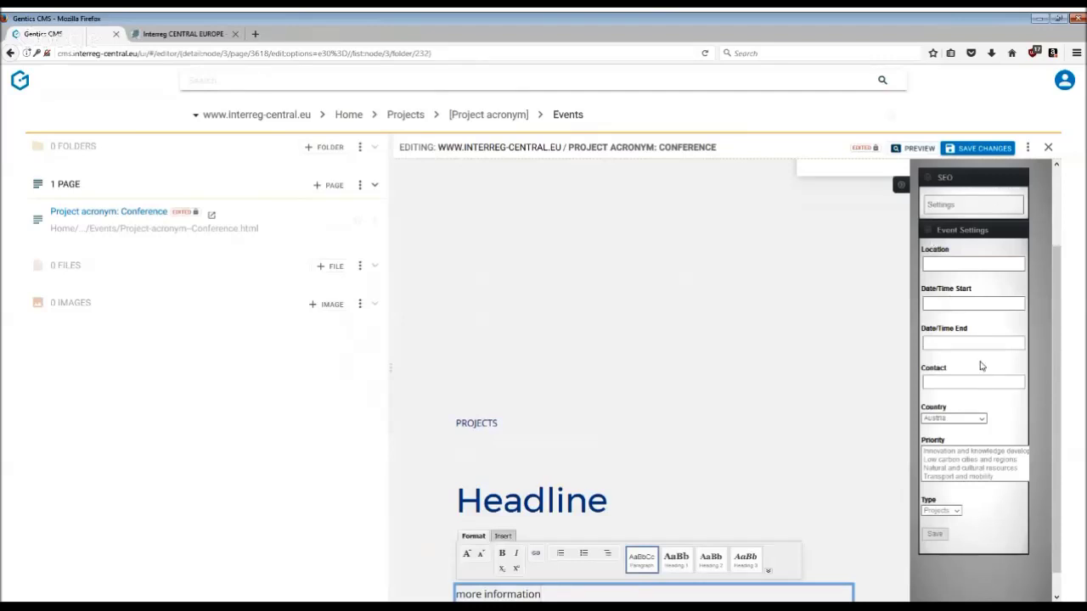
Step through Location, Start, End and Contact, set Type to Events, save, and close the editor.
{"action": "left_click", "coordinate": [939, 265]}
{"action": "left_click", "coordinate": [941, 306]}
{"action": "left_click", "coordinate": [933, 340]}
{"action": "left_click", "coordinate": [944, 384]}
{"action": "left_click", "coordinate": [956, 510]}
{"action": "left_click", "coordinate": [942, 543]}
{"action": "left_click", "coordinate": [935, 534]}
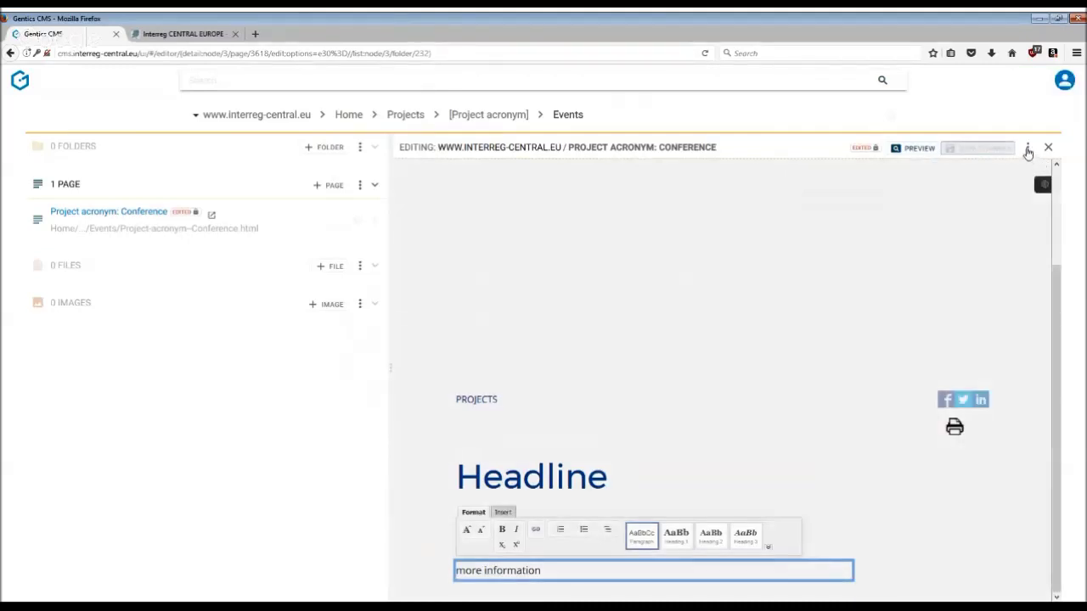
{"action": "left_click", "coordinate": [1047, 148]}
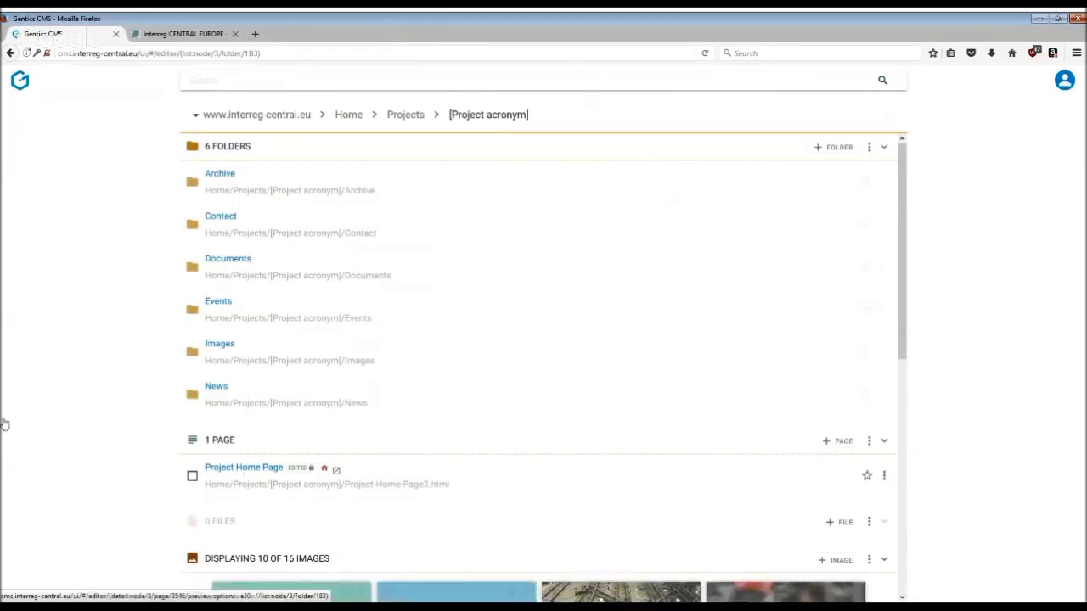
Open the Project Home Page's Event Overview tag settings and its start folder picker.
{"action": "left_click", "coordinate": [244, 467]}
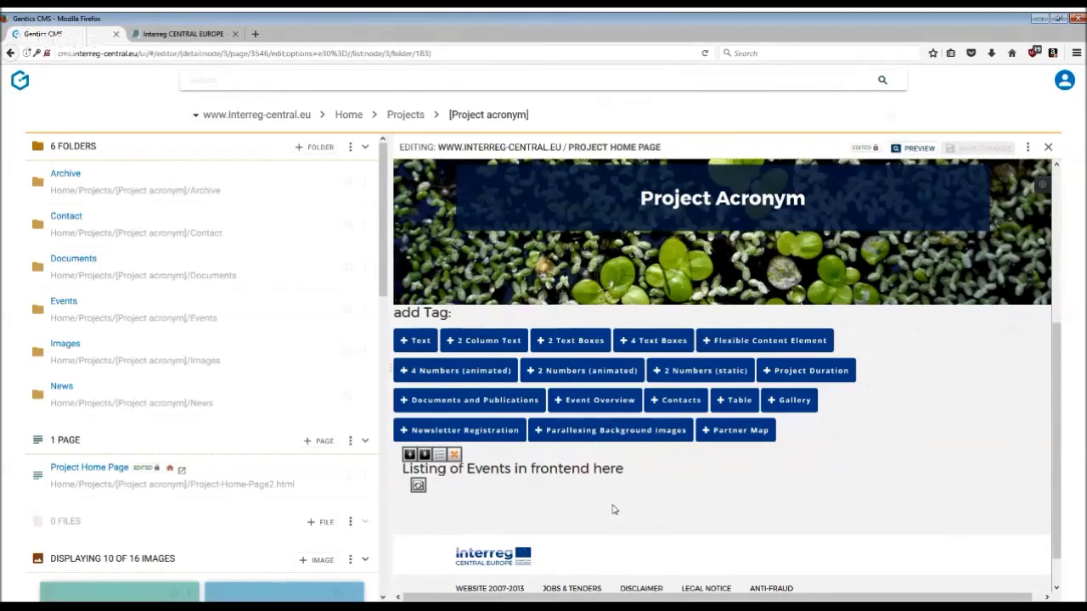
{"action": "left_click", "coordinate": [441, 460]}
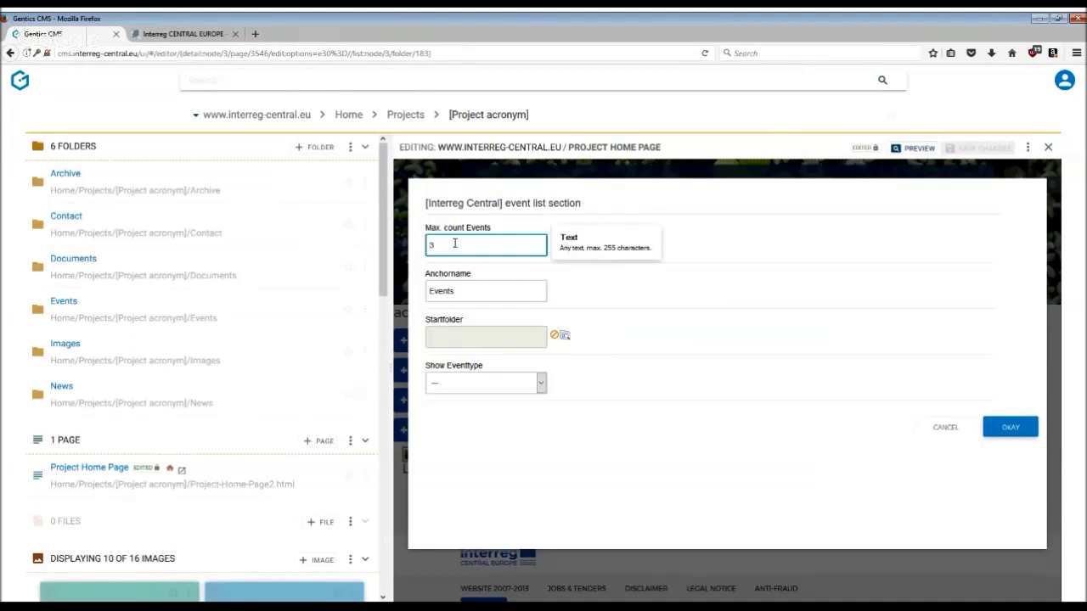
{"action": "left_click", "coordinate": [565, 337]}
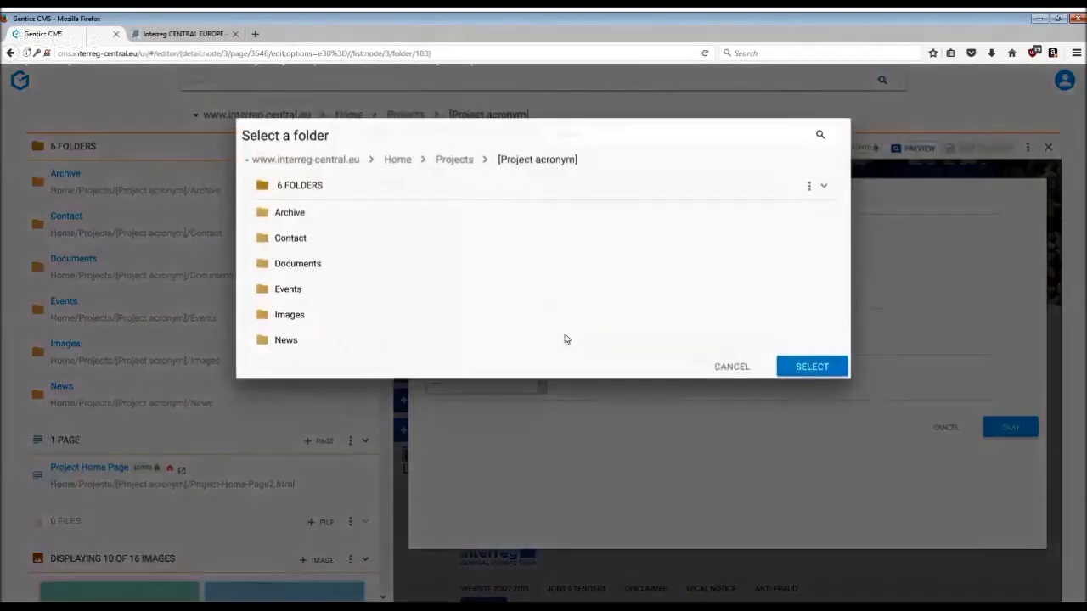
Set the event list start folder to Events and Max. count Events from 3 to 5, then confirm.
{"action": "left_click", "coordinate": [289, 292]}
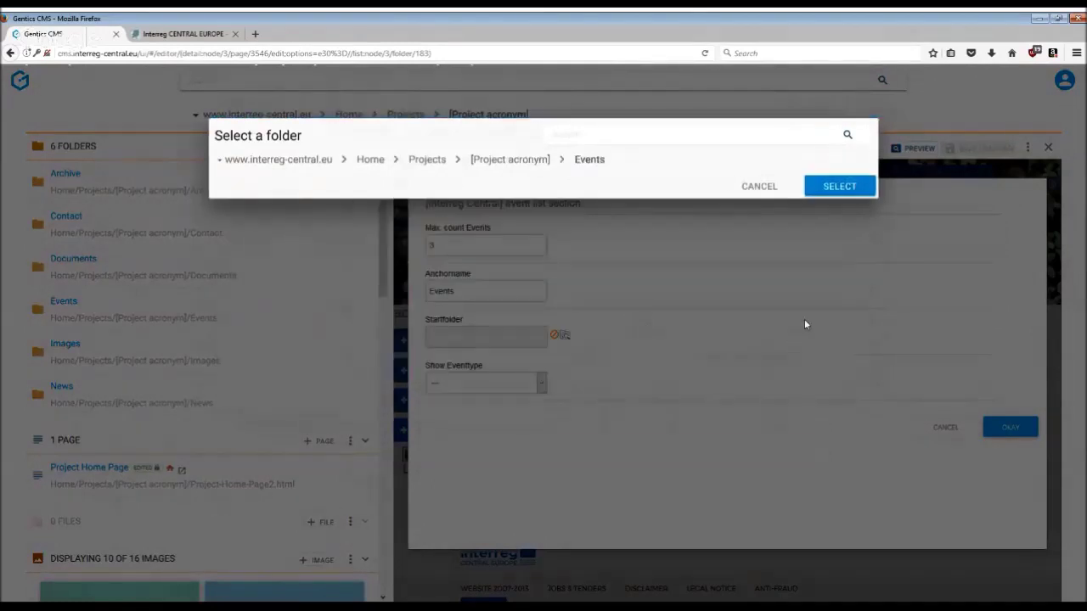
{"action": "left_click", "coordinate": [841, 187]}
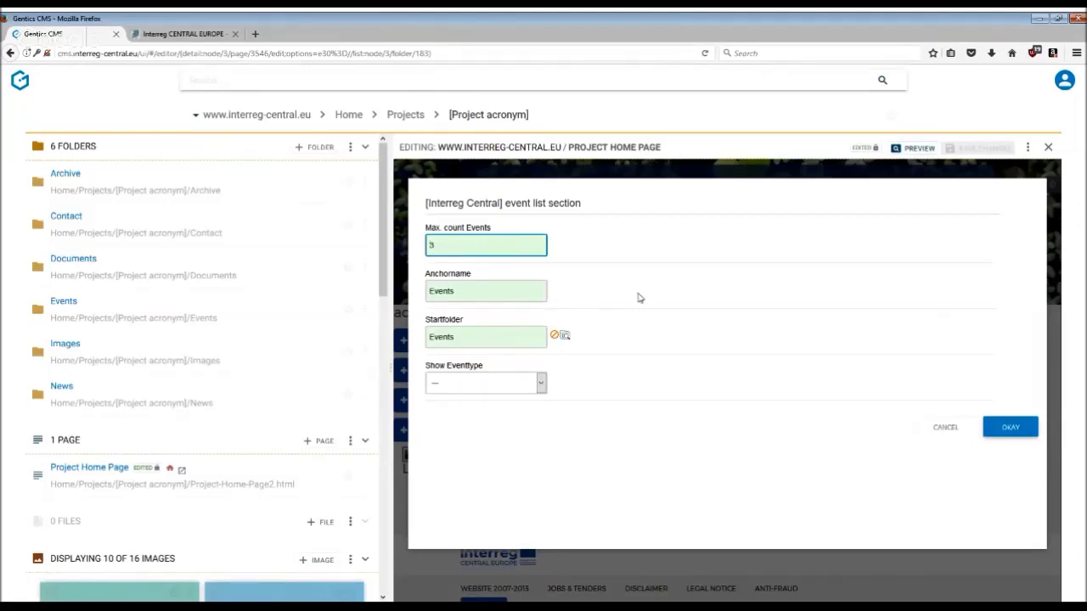
{"action": "left_click", "coordinate": [446, 250]}
{"action": "left_click", "coordinate": [461, 250]}
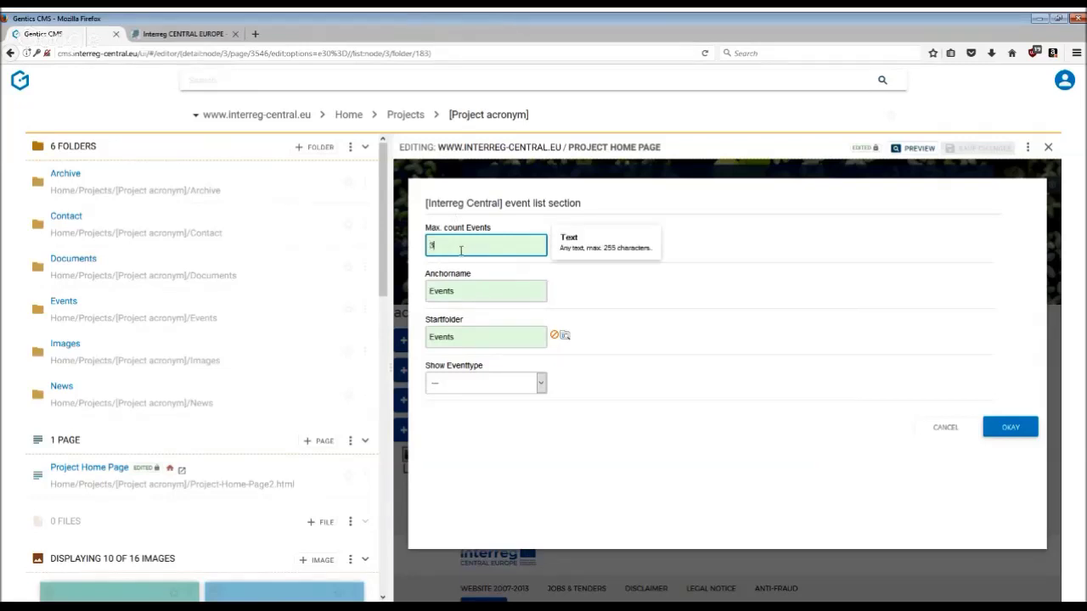
{"action": "key", "text": "BackSpace"}
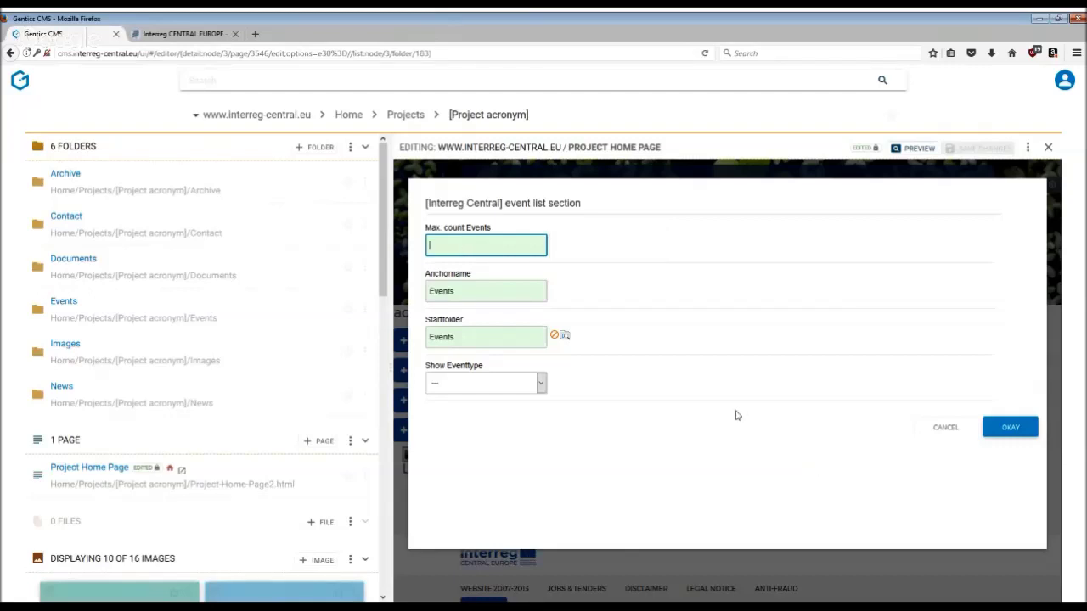
{"action": "type", "text": "5"}
{"action": "left_click", "coordinate": [1011, 437]}
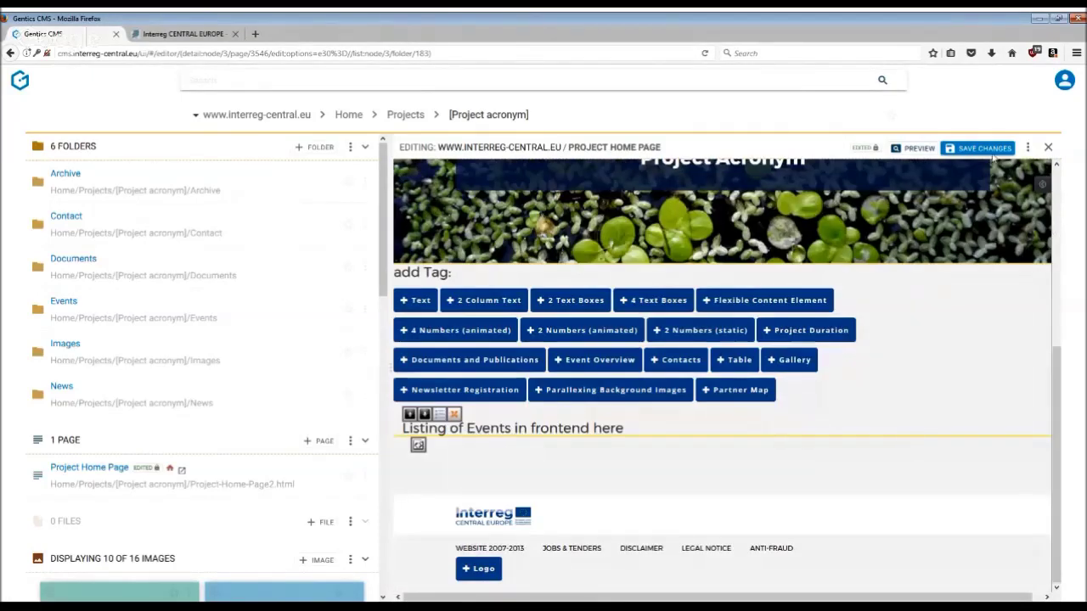
Save and publish the Project Home Page, then switch to the public Interreg site.
{"action": "left_click", "coordinate": [985, 148]}
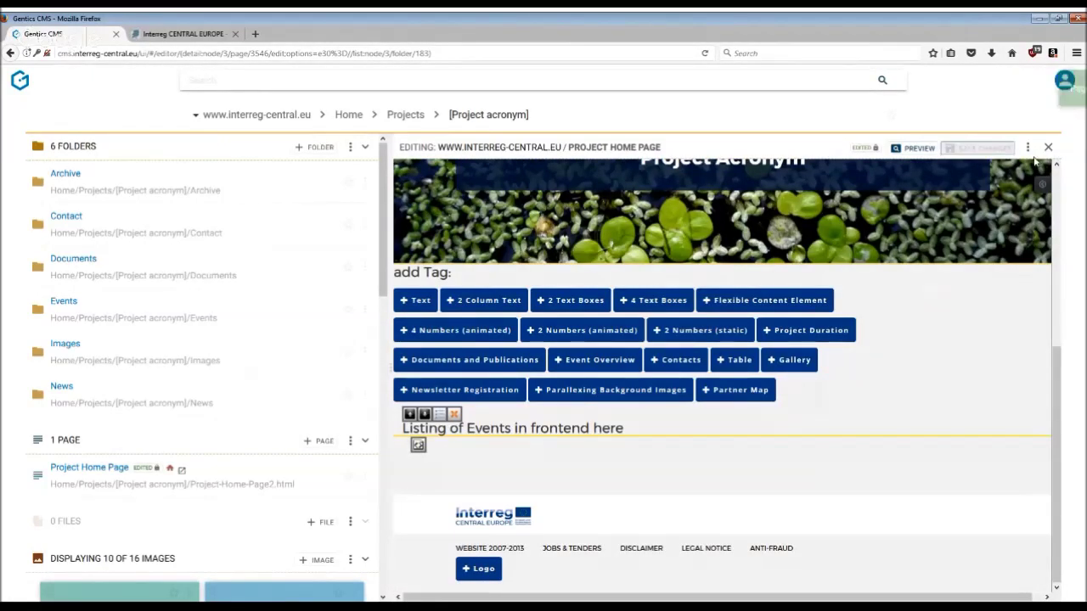
{"action": "left_click", "coordinate": [985, 149]}
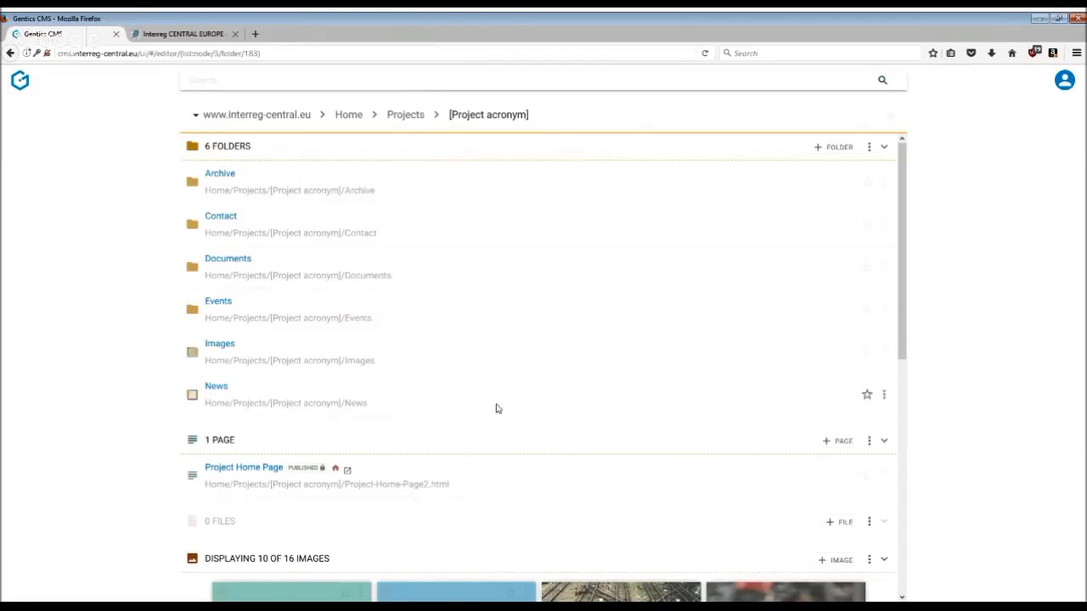
{"action": "left_click", "coordinate": [178, 34]}
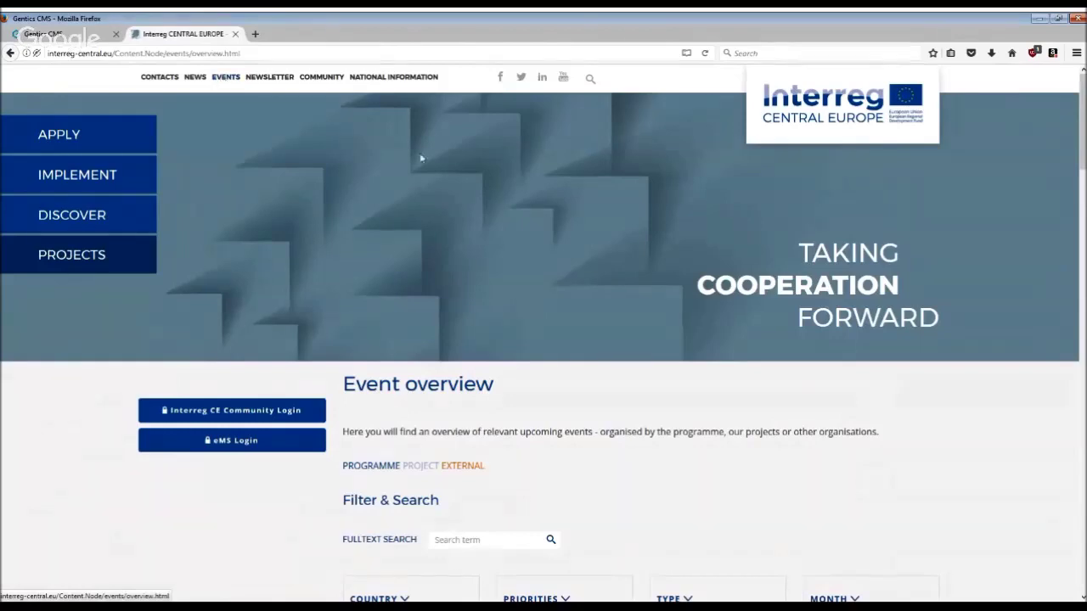
Scroll down the Event overview page to view the list of upcoming events.
{"action": "scroll", "coordinate": [686, 260], "scroll_direction": "down", "scroll_amount": 5}
{"action": "scroll", "coordinate": [690, 263], "scroll_direction": "down", "scroll_amount": 2}
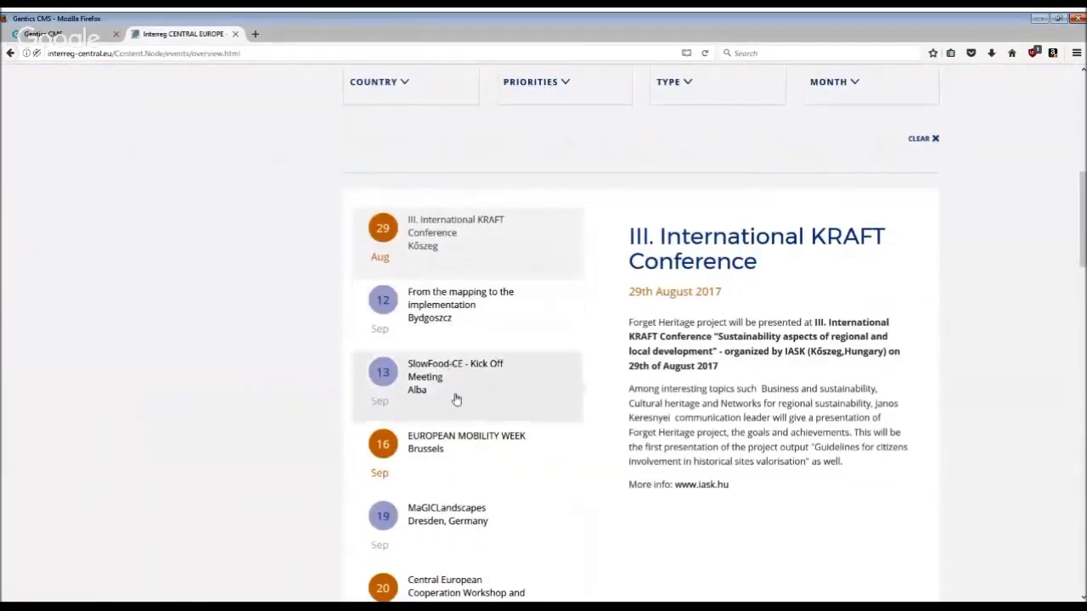
{"action": "scroll", "coordinate": [463, 398], "scroll_direction": "down", "scroll_amount": 1}
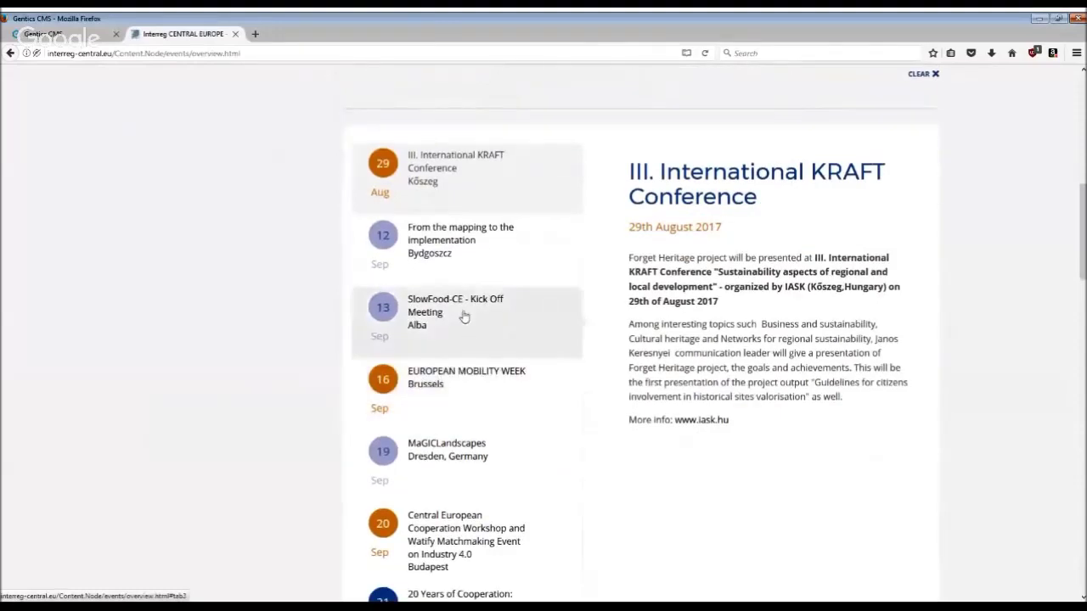